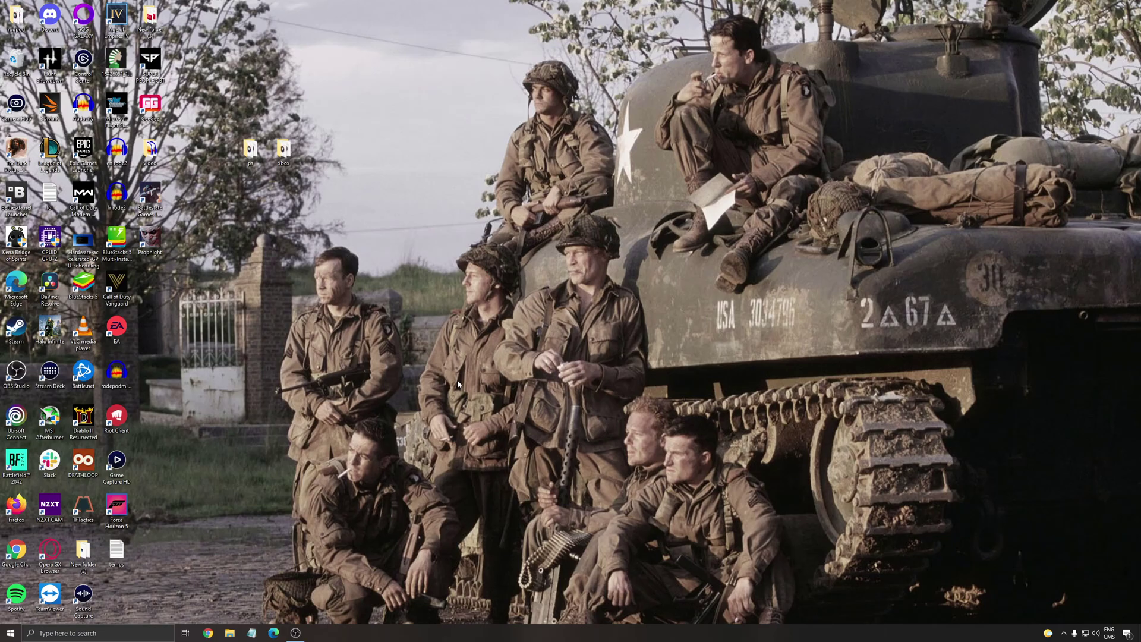
# - Check the Game Mode, Xbox Game Bar and Captures pages in the Windows gaming settings and close them
pyautogui.click(103, 636)
pyautogui.write('game mode')
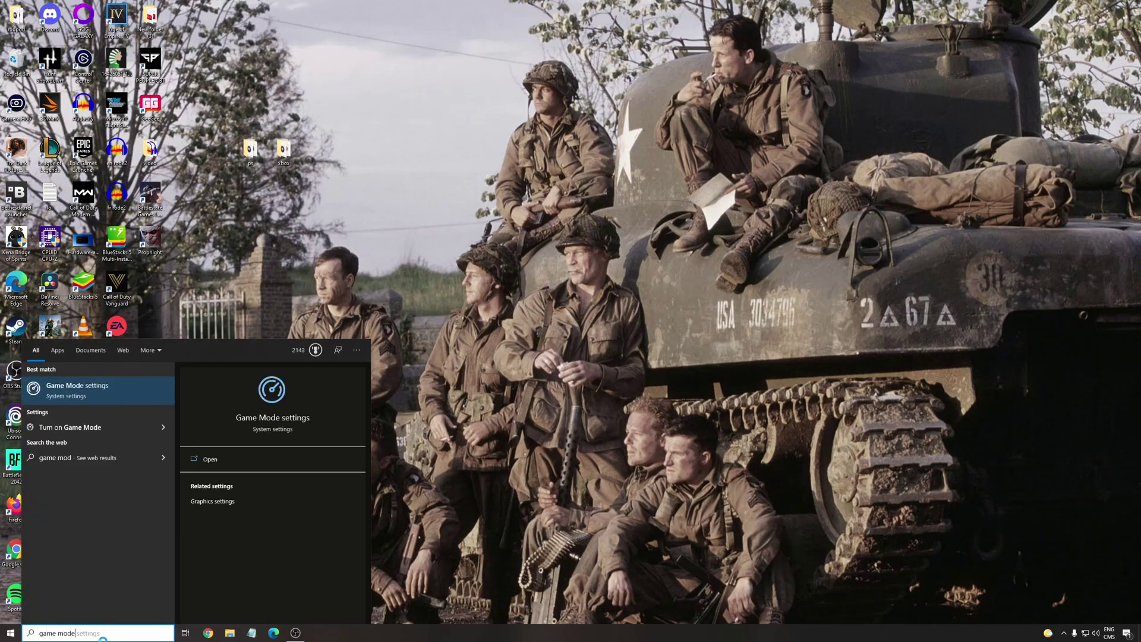
pyautogui.press('Return')
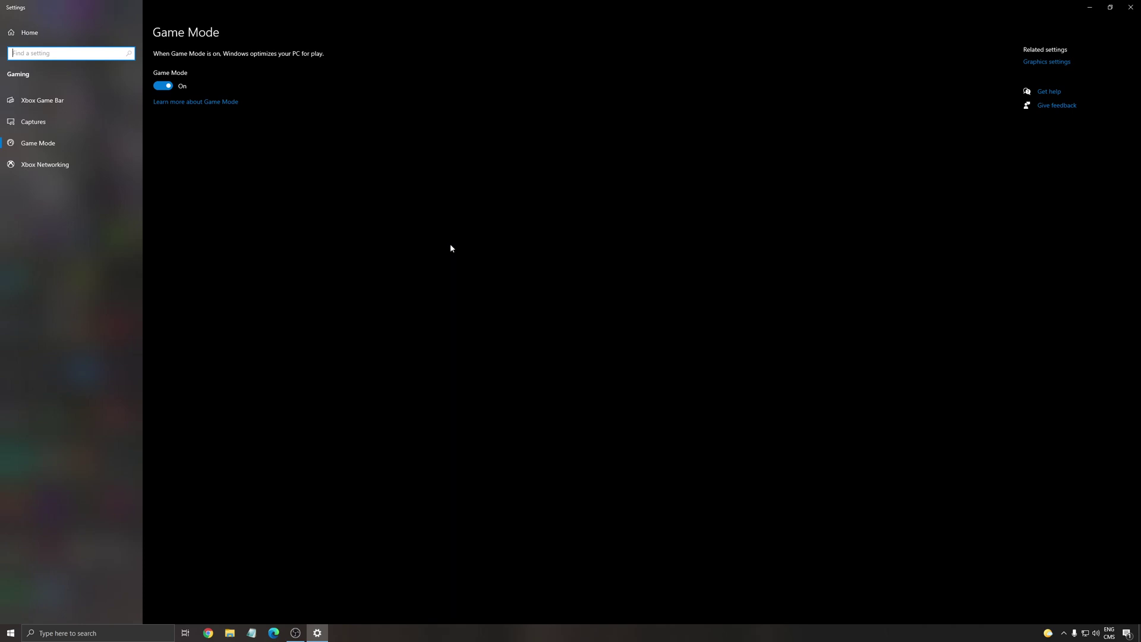
pyautogui.click(69, 105)
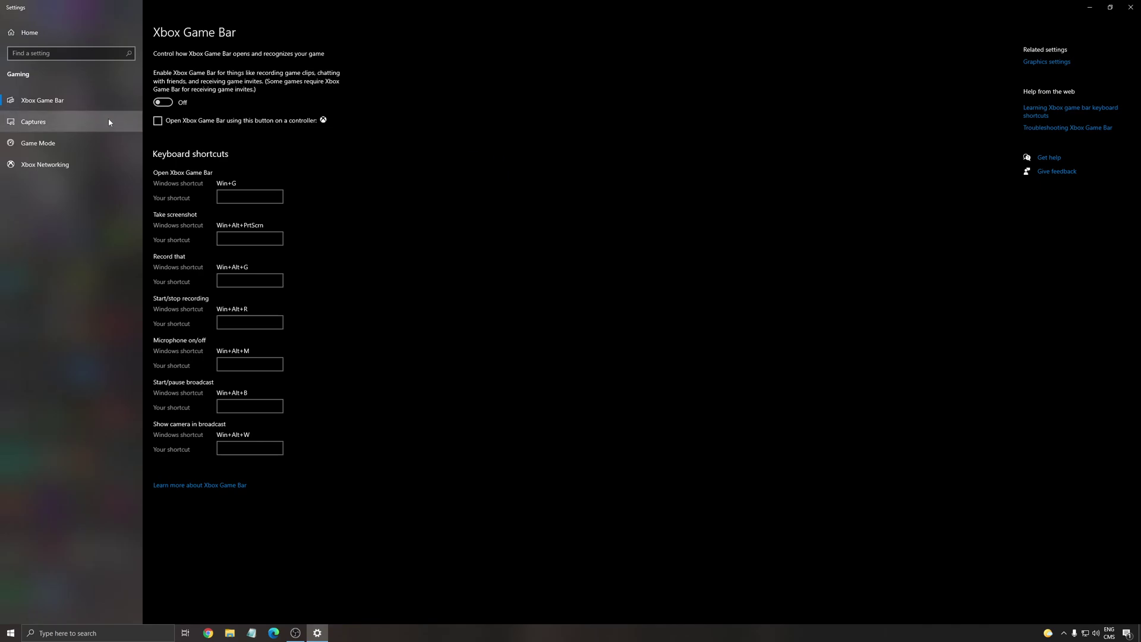
pyautogui.click(55, 121)
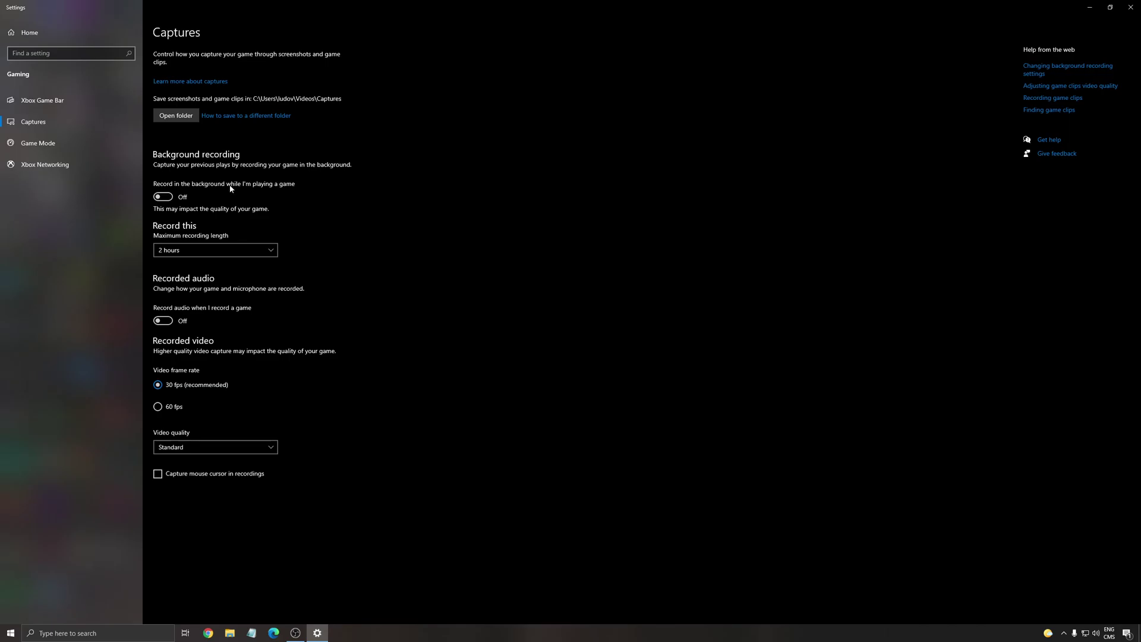
pyautogui.click(1131, 7)
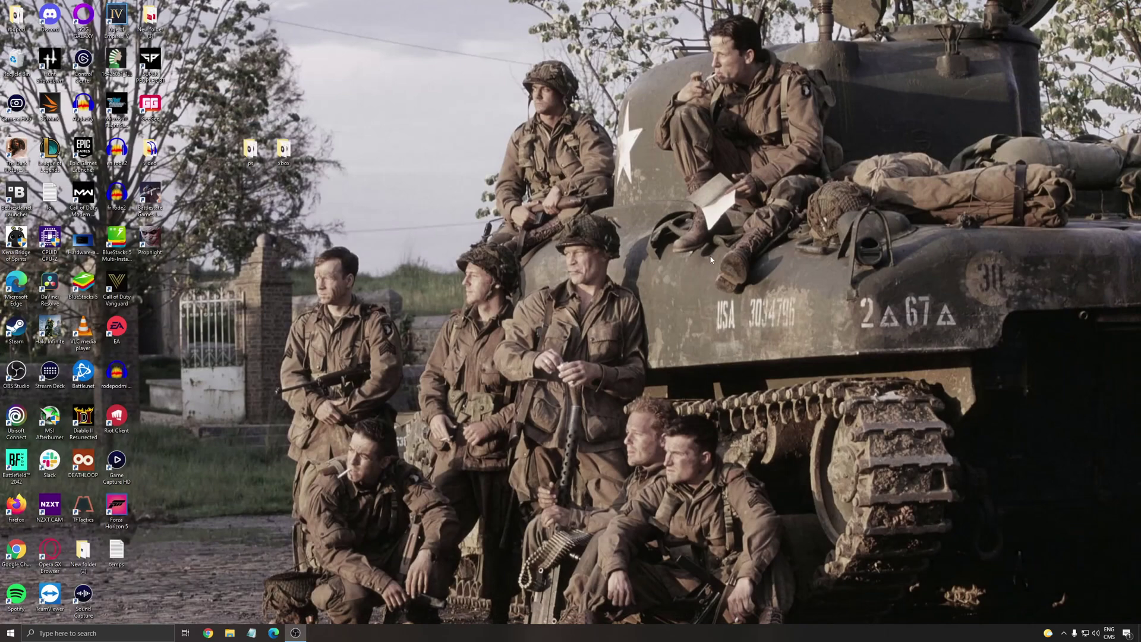
# - View the desktop picture showing the Hardware-accelerated GPU scheduling setting and close it
pyautogui.doubleClick(83, 241)
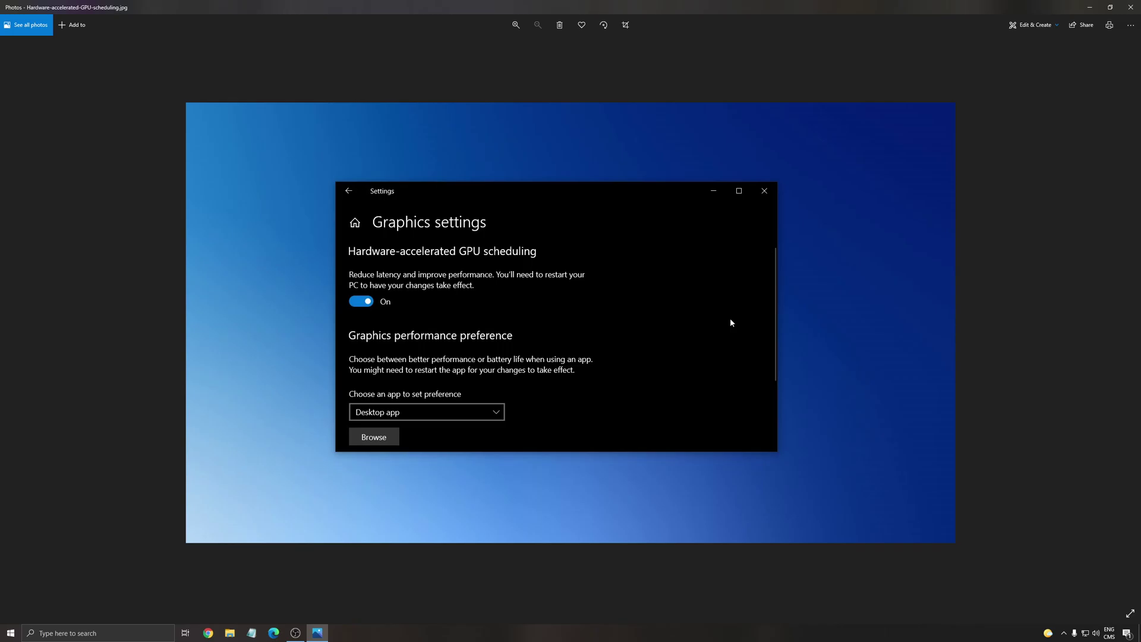
pyautogui.click(1130, 7)
pyautogui.click(1065, 633)
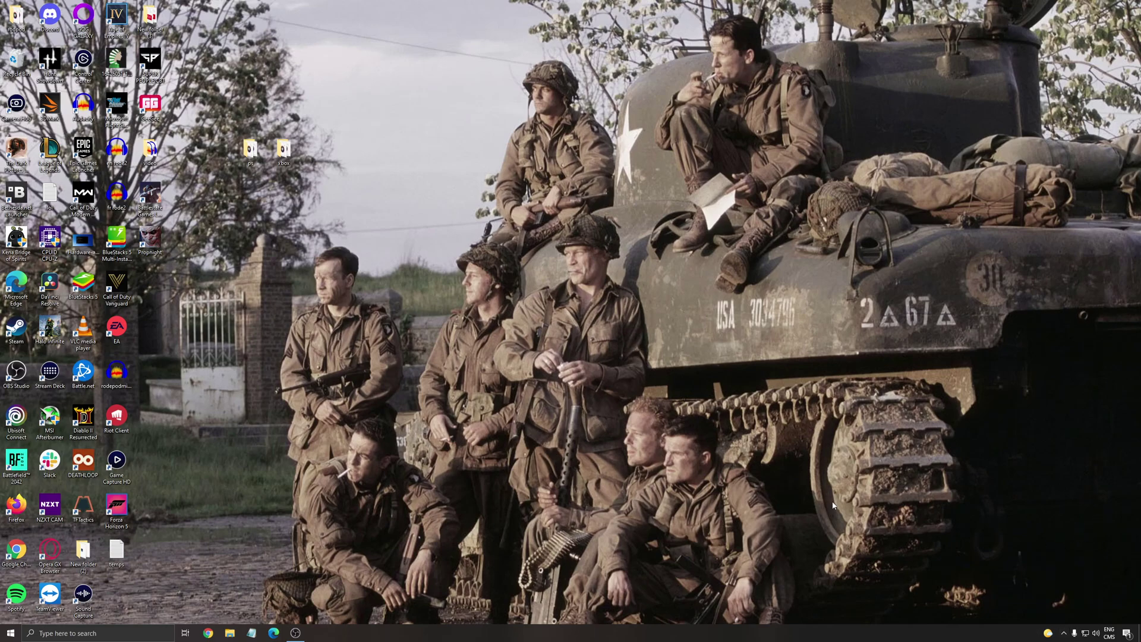
pyautogui.click(781, 491)
# - Search Windows for "power" and open the Power Options page of the Control Panel
pyautogui.click(104, 633)
pyautogui.write('power')
pyautogui.press('Escape')
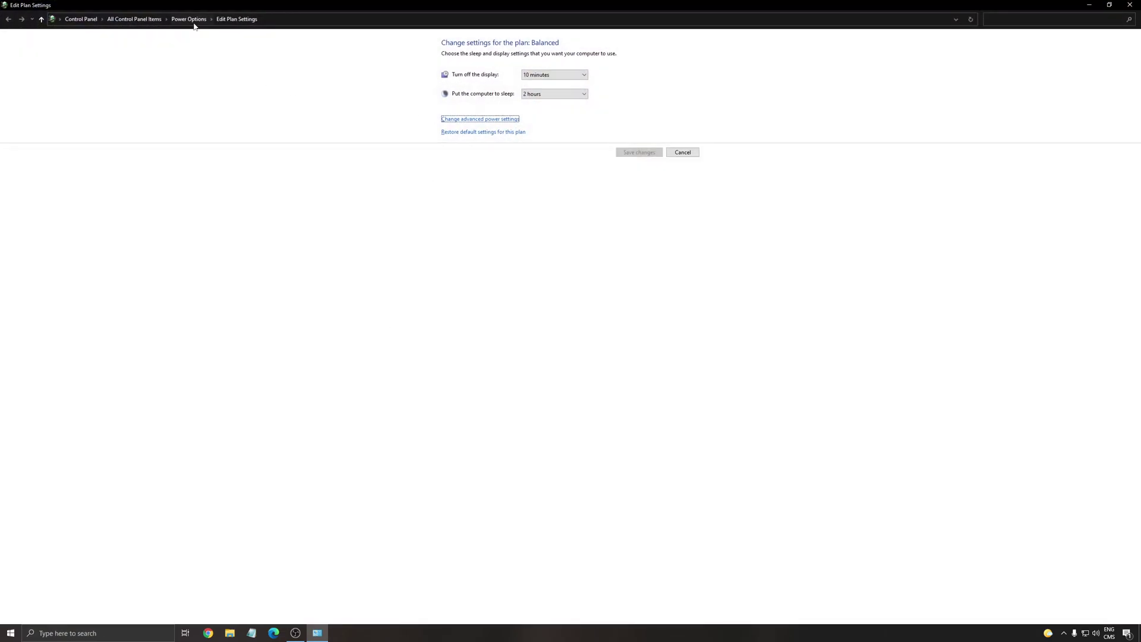
pyautogui.click(192, 19)
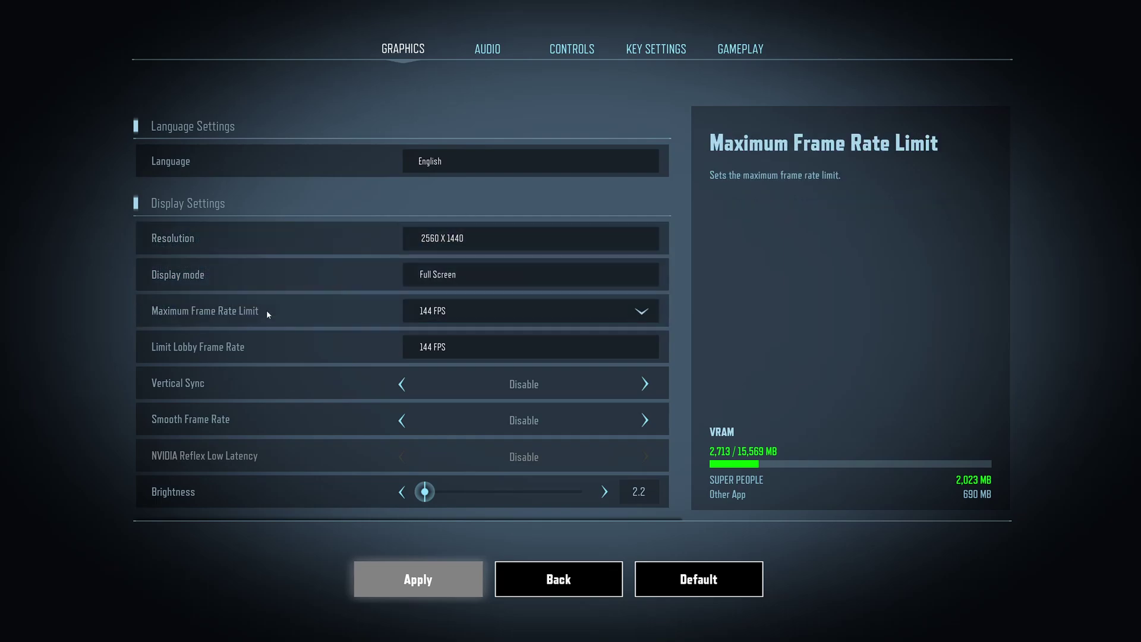
# - In the SUPER PEOPLE graphics settings, keep Display mode on Full Screen and choose 144 FPS as the Maximum Frame Rate Limit
pyautogui.click(486, 281)
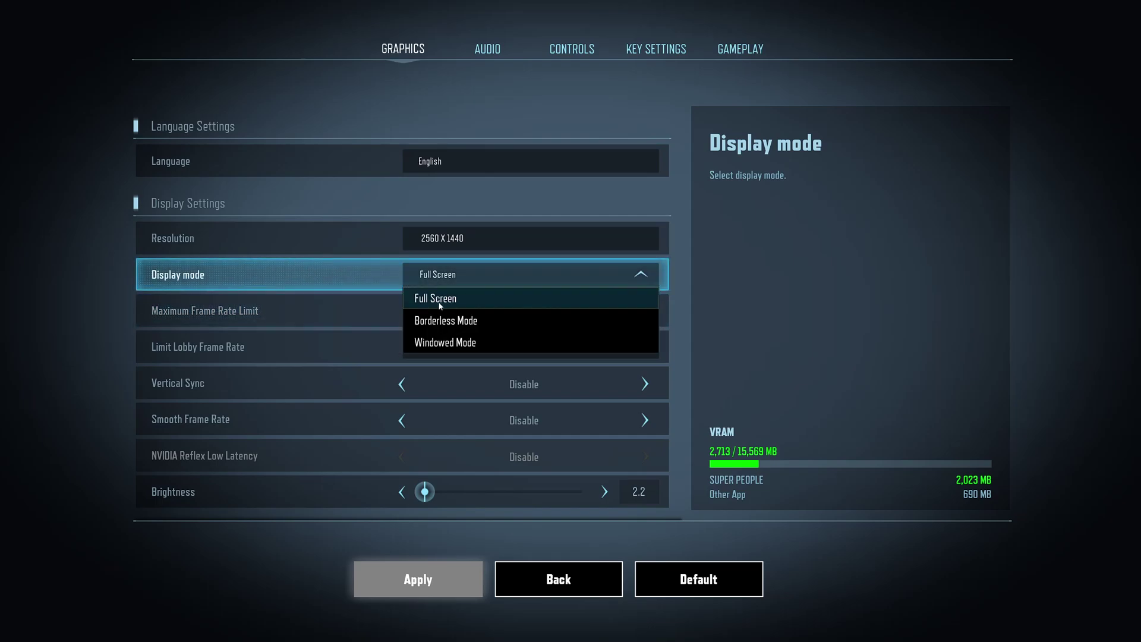
pyautogui.click(378, 276)
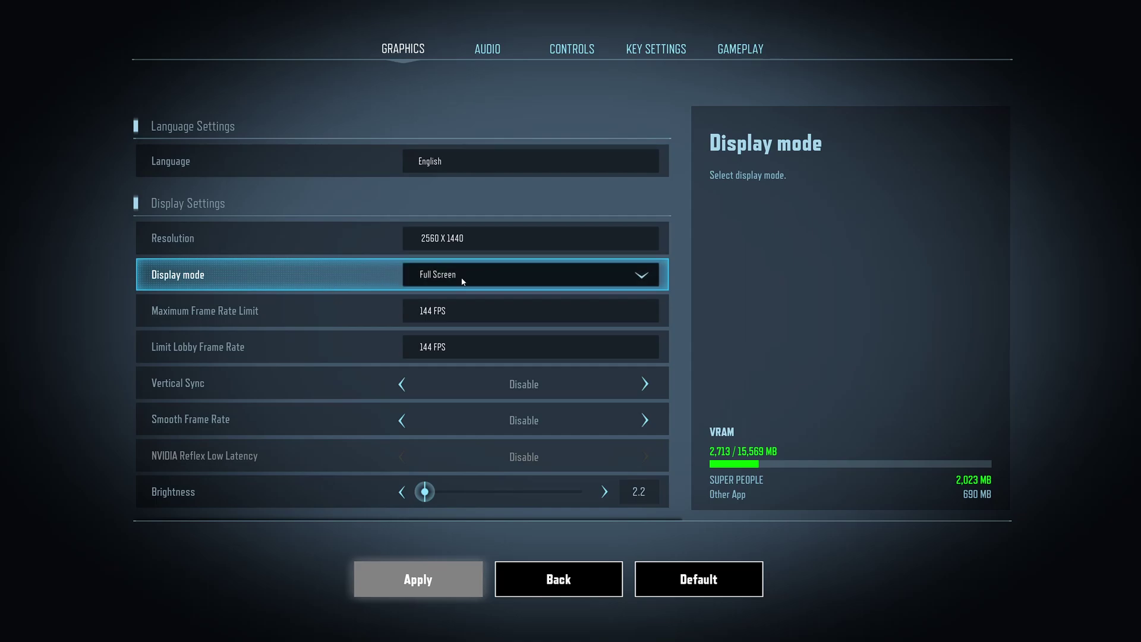
pyautogui.scroll(-2, 385, 347)
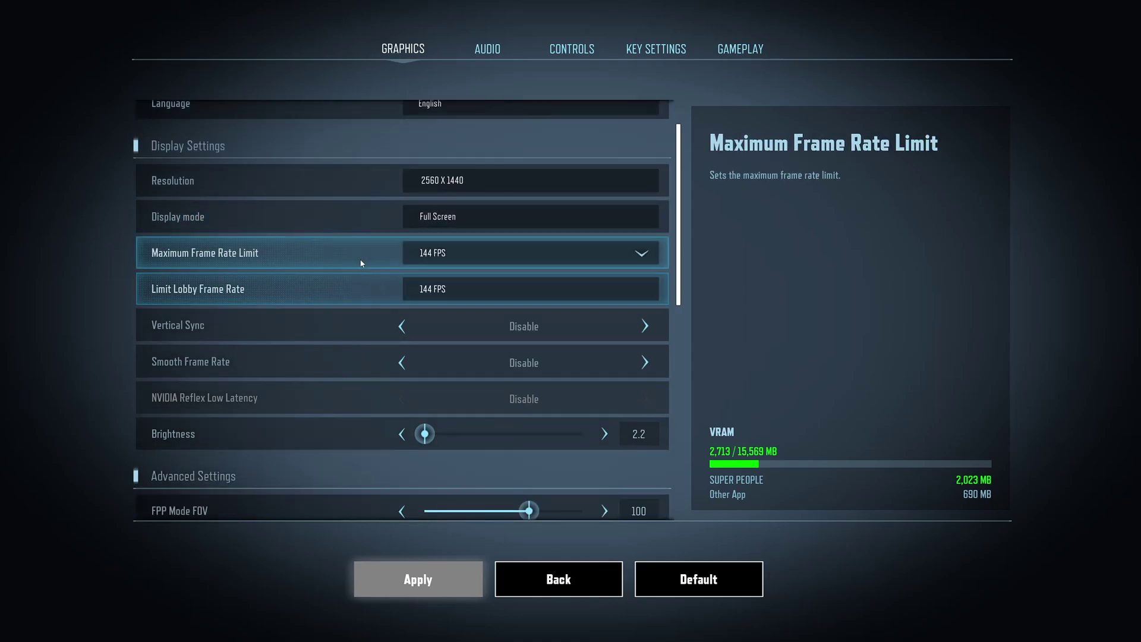
pyautogui.click(520, 256)
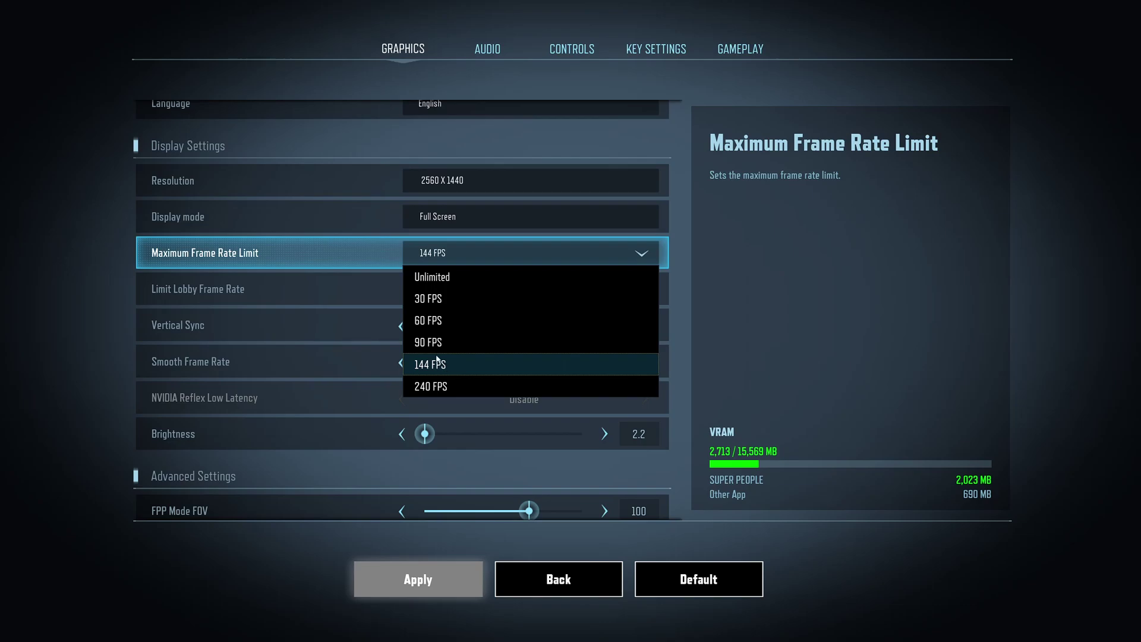
pyautogui.click(437, 363)
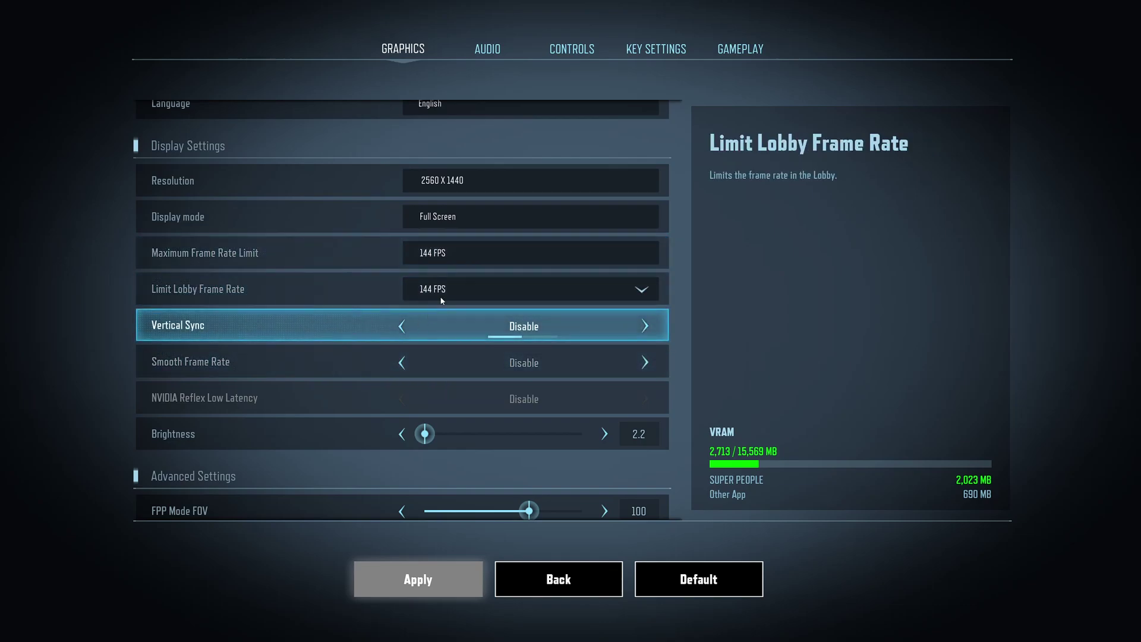
# - Set the FPP Mode FOV to 100 in the advanced graphics settings
pyautogui.scroll(-1, 458, 263)
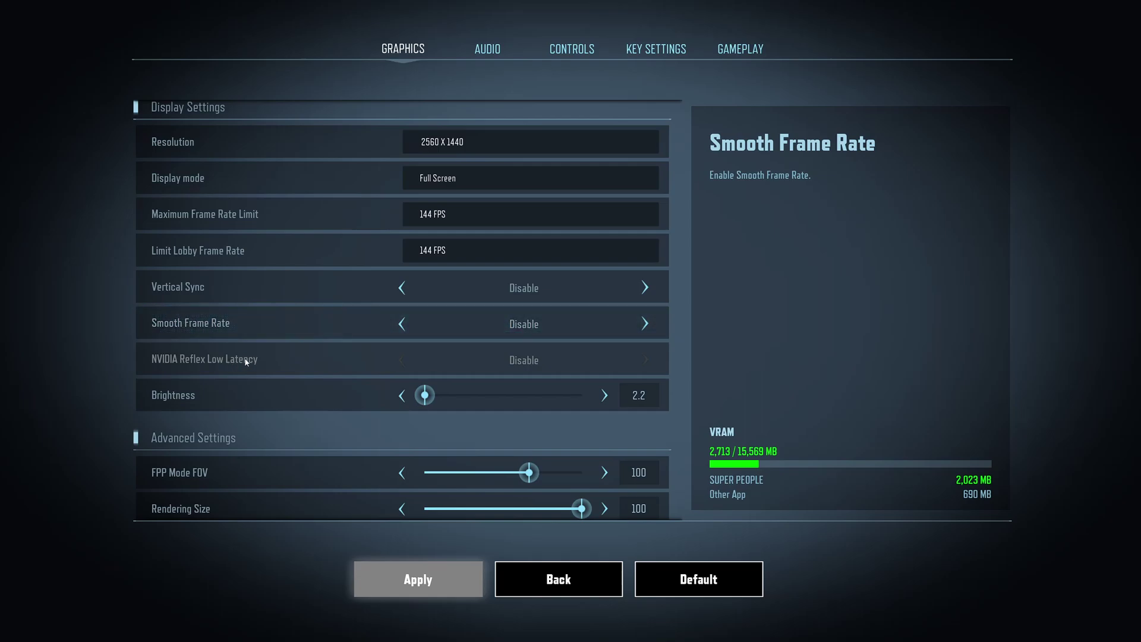
pyautogui.scroll(-3, 248, 476)
pyautogui.scroll(-3, 310, 303)
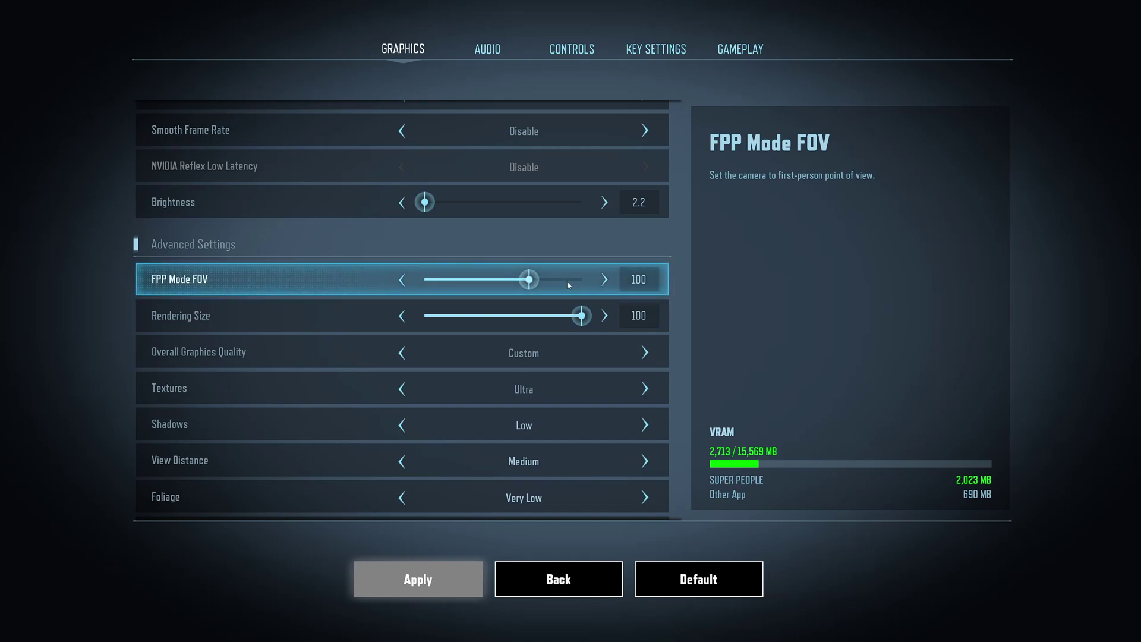
pyautogui.click(525, 287)
pyautogui.moveTo(526, 287)
pyautogui.mouseDown()
pyautogui.moveTo(425, 279)
pyautogui.moveTo(534, 279)
pyautogui.mouseUp()
pyautogui.click(475, 280)
# - Review the Rendering Size, Overall Graphics Quality, Textures and Shadows options in the advanced settings
pyautogui.scroll(-2, 443, 339)
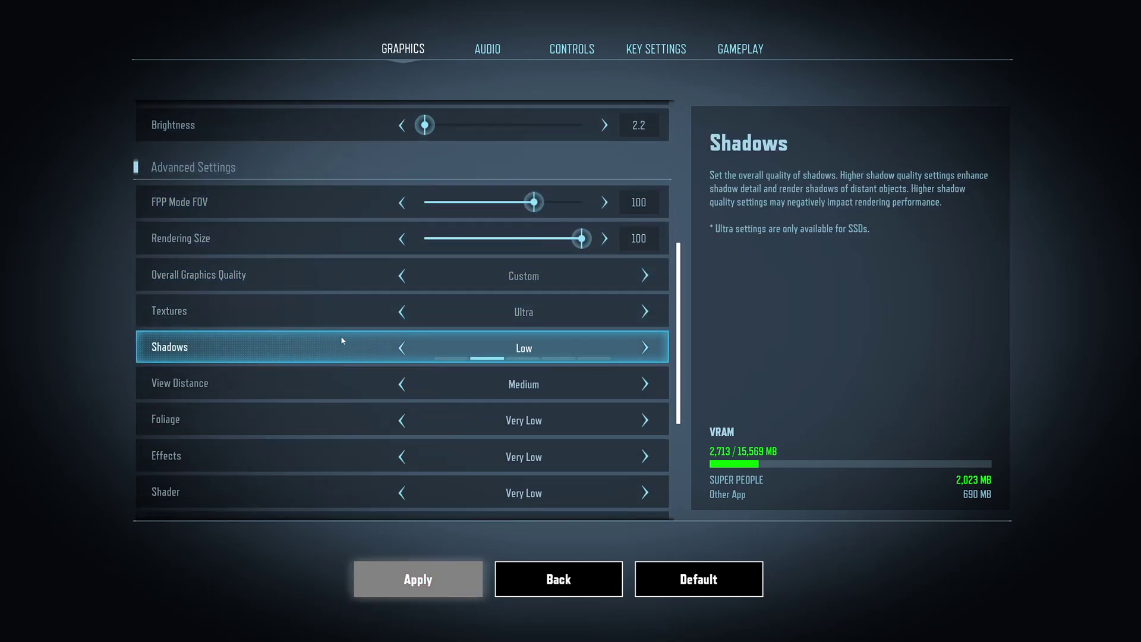
pyautogui.scroll(-1, 226, 237)
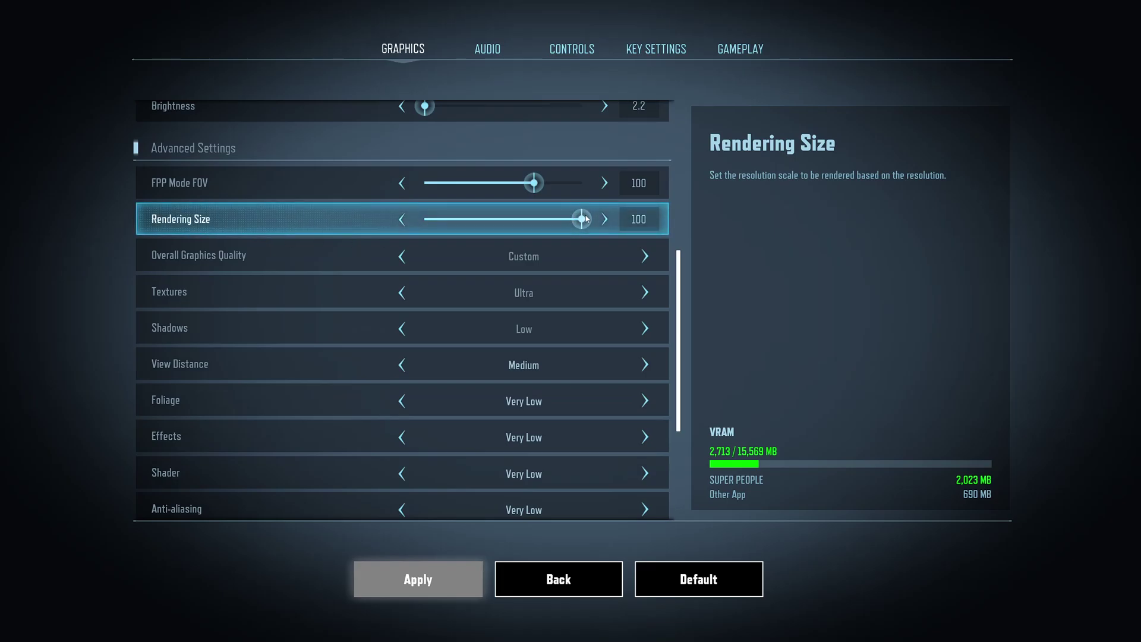
pyautogui.scroll(4, 614, 222)
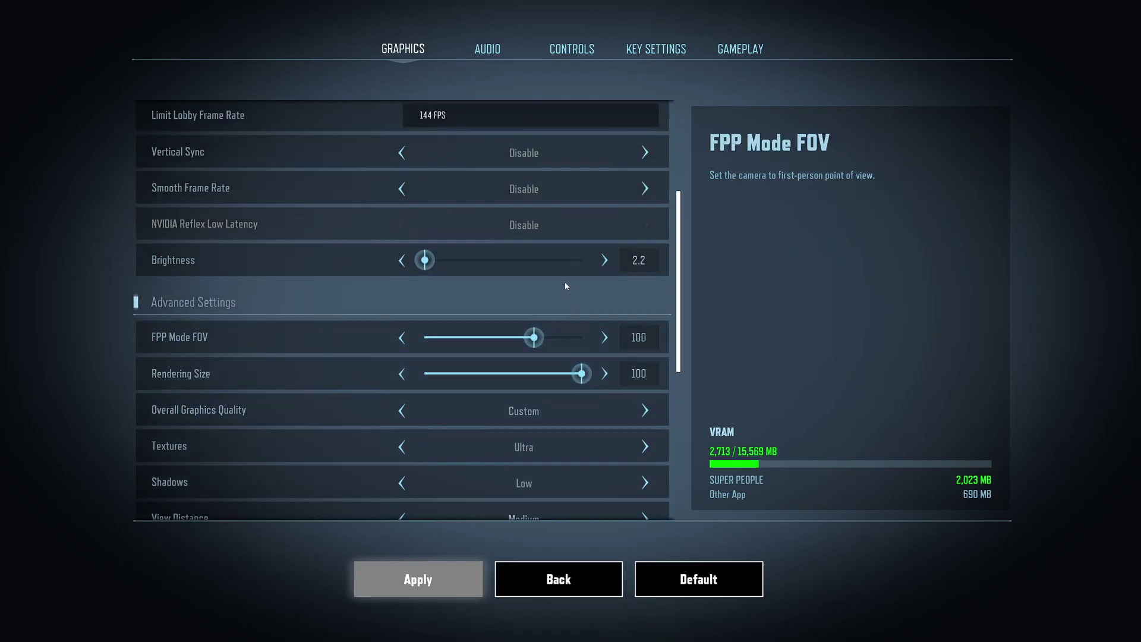
pyautogui.scroll(-1, 562, 284)
pyautogui.scroll(-3, 558, 281)
pyautogui.scroll(3, 551, 266)
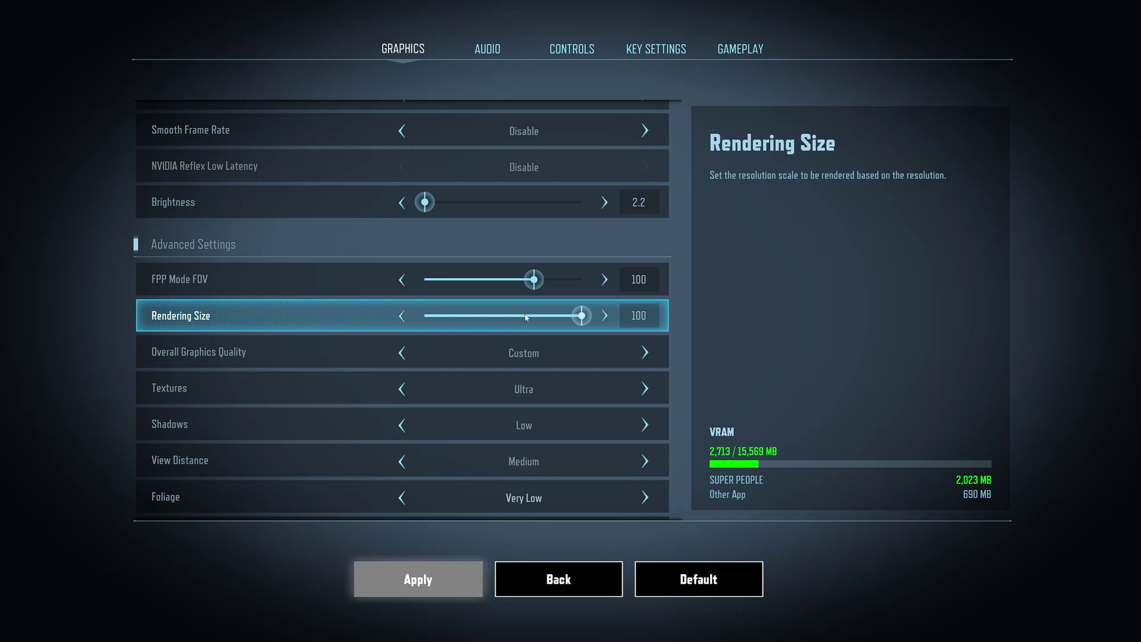
pyautogui.scroll(-3, 508, 364)
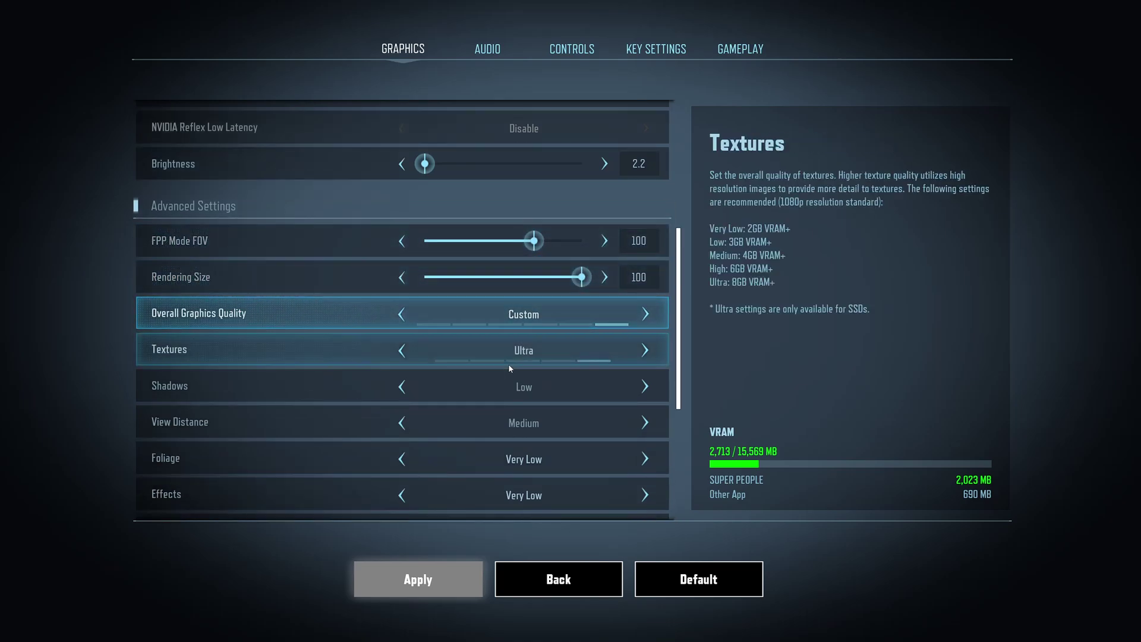
pyautogui.scroll(-1, 448, 334)
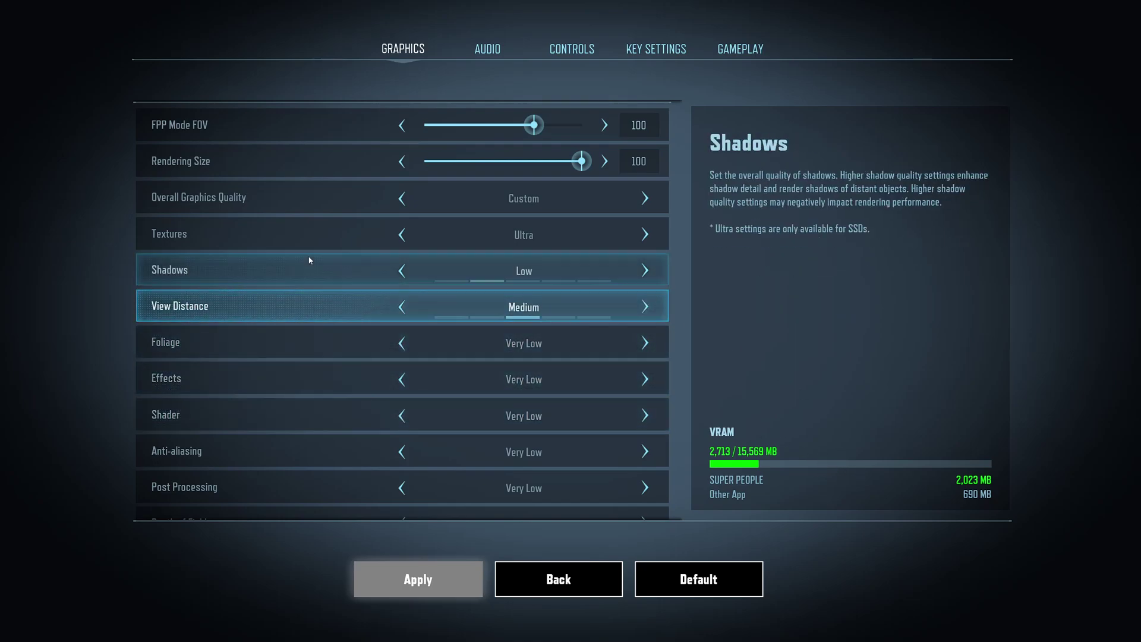
# - Try the Shadows quality at Ultra and Very Low, and return it to Low
pyautogui.scroll(-1, 309, 260)
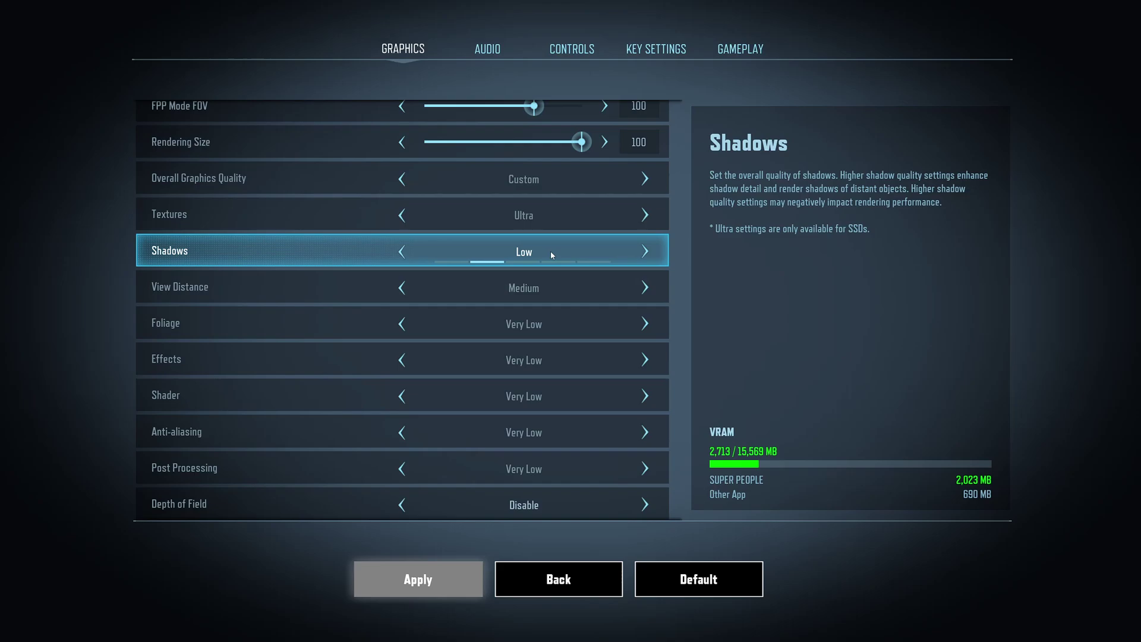
pyautogui.press('Right')
pyautogui.press('Right')
pyautogui.press('Right')
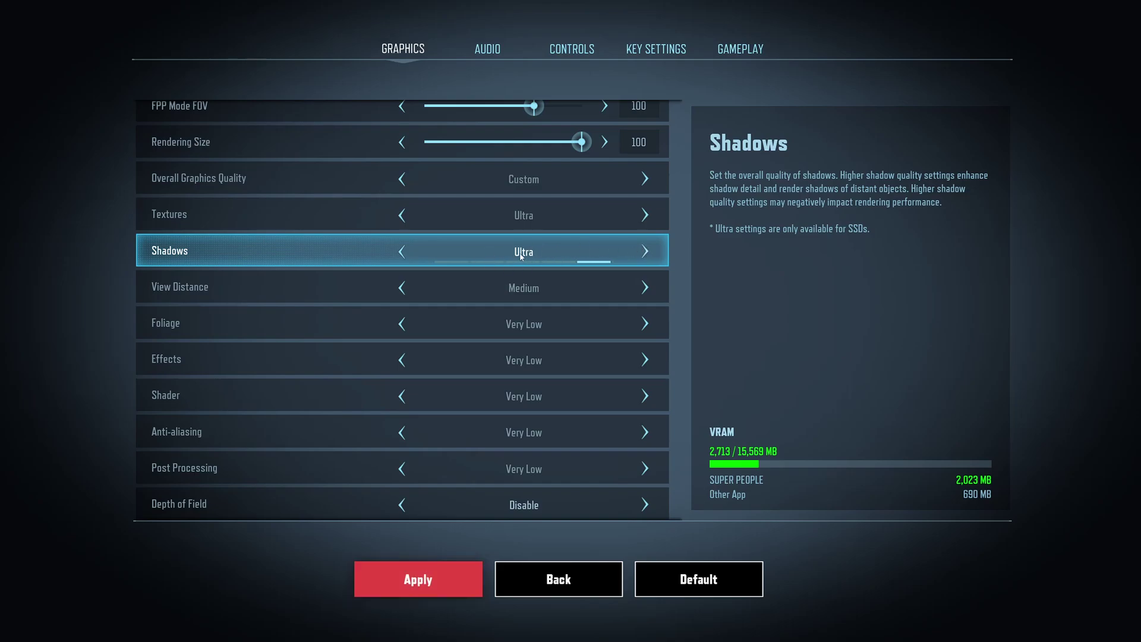
pyautogui.click(402, 251)
pyautogui.click(403, 252)
pyautogui.click(403, 251)
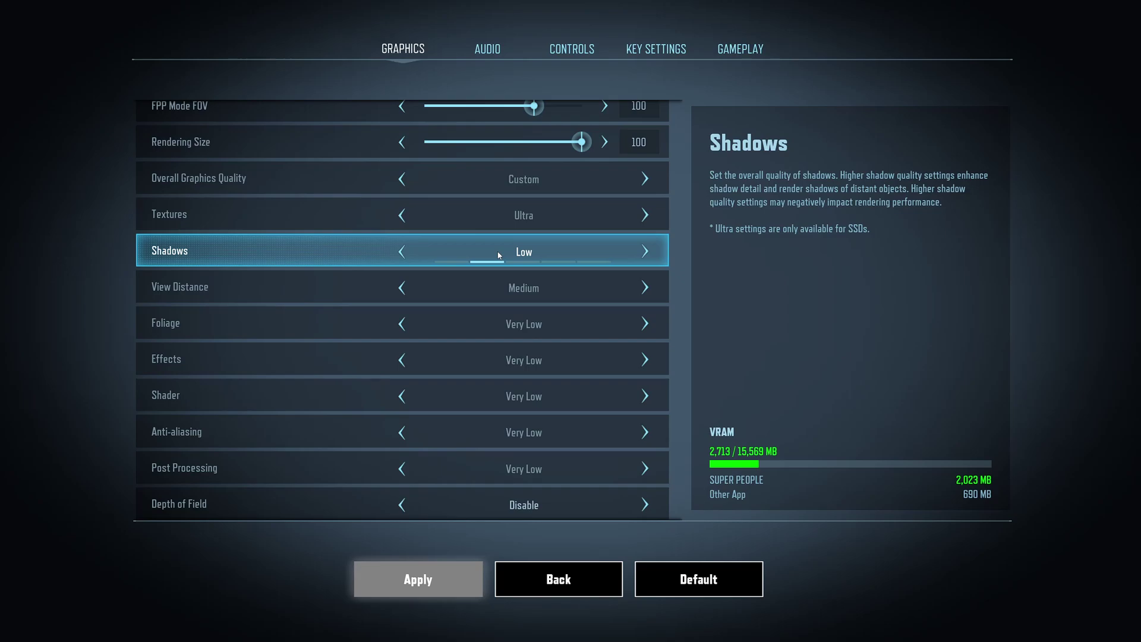
pyautogui.click(403, 255)
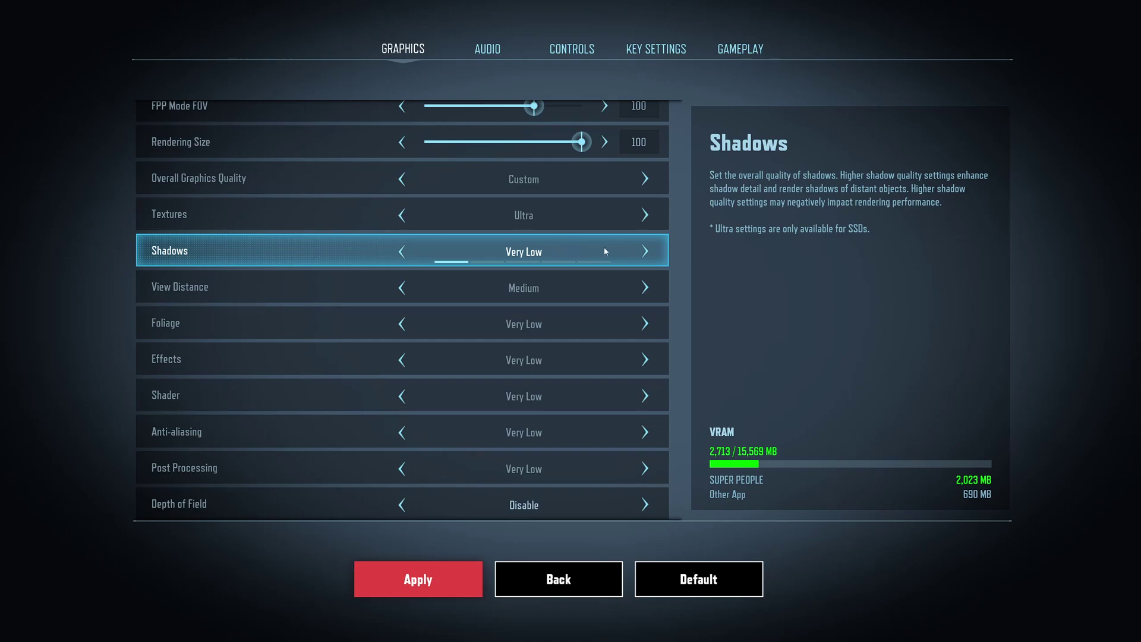
pyautogui.click(645, 252)
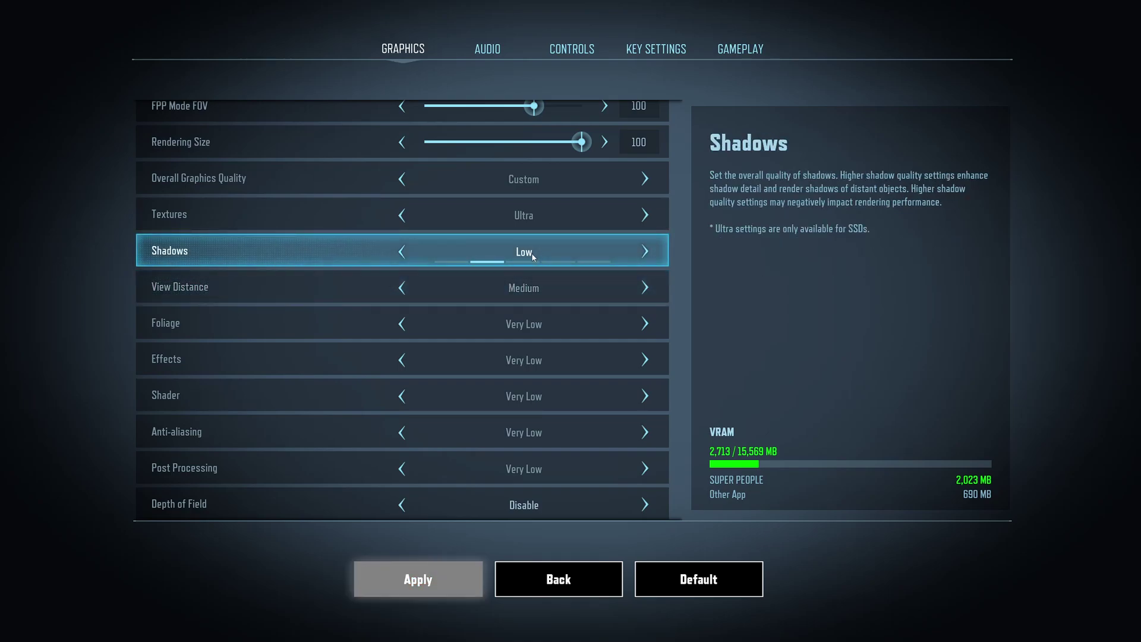
# - Try View Distance at Low and at higher levels, and return it to Medium
pyautogui.scroll(-1, 533, 257)
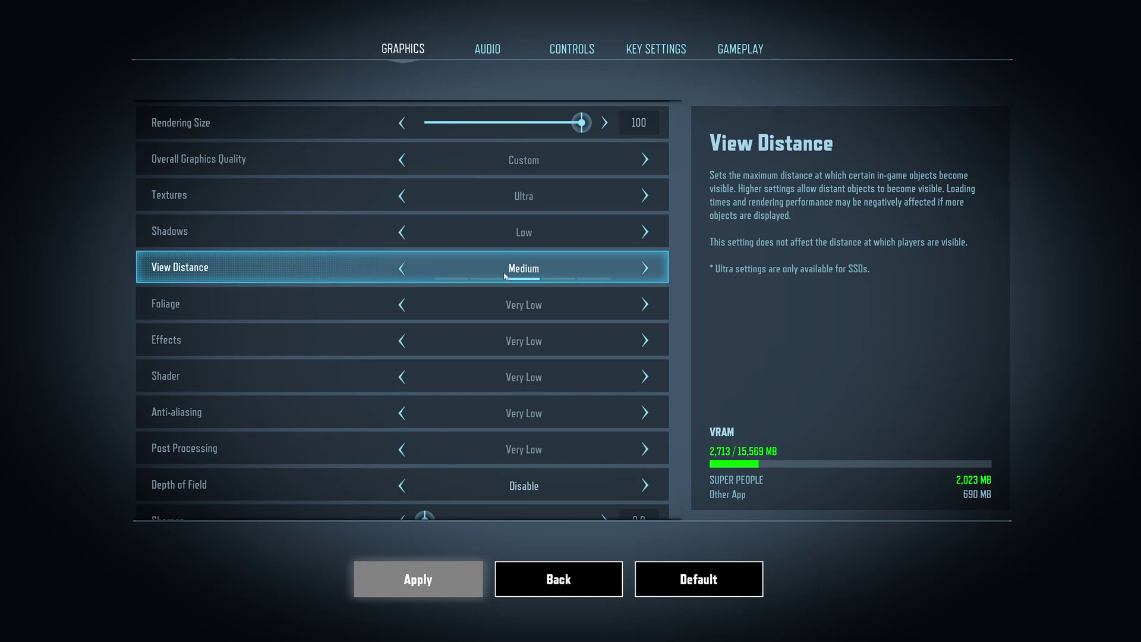
pyautogui.click(402, 268)
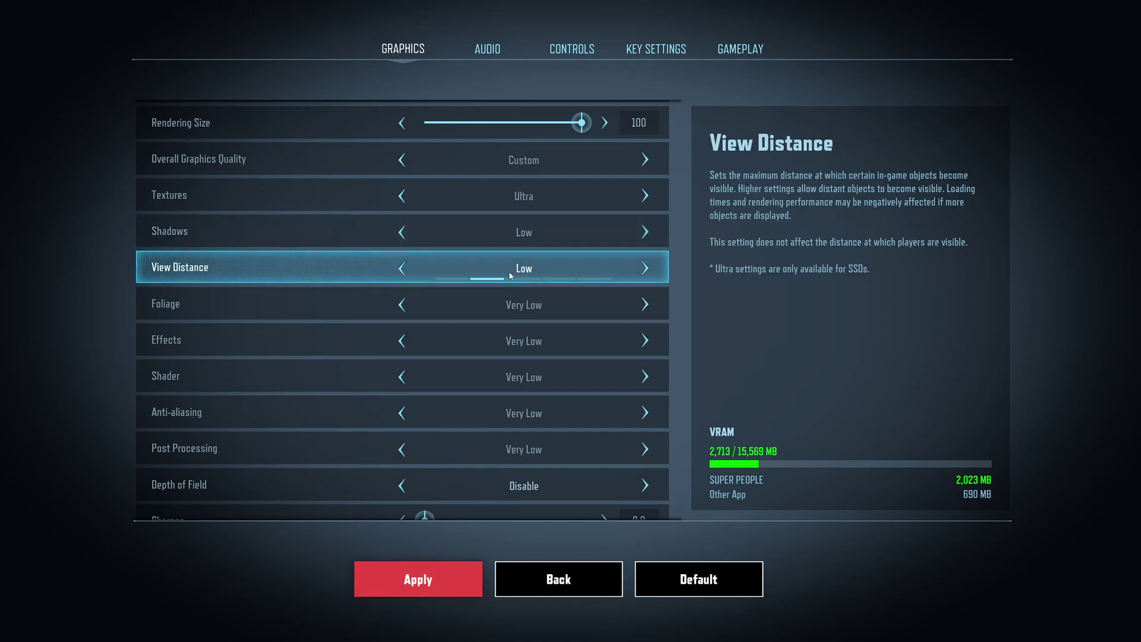
pyautogui.click(645, 268)
pyautogui.click(645, 268)
pyautogui.click(645, 268)
pyautogui.click(402, 268)
pyautogui.click(402, 268)
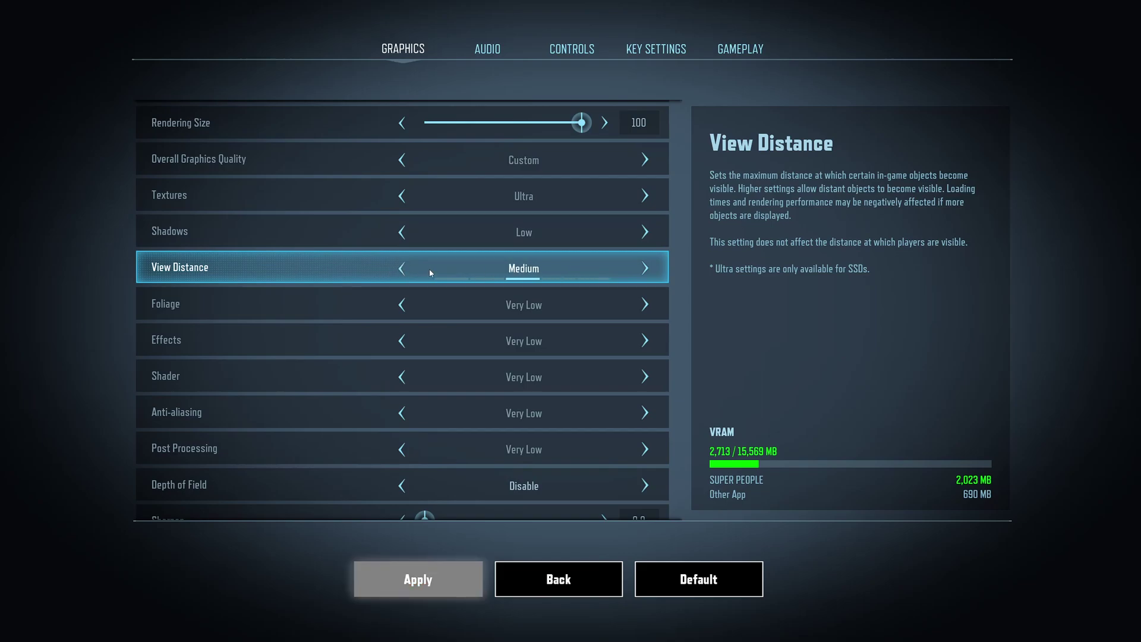
# - Try Anti-aliasing at Low and higher levels, and return it to Very Low
pyautogui.scroll(-1, 265, 351)
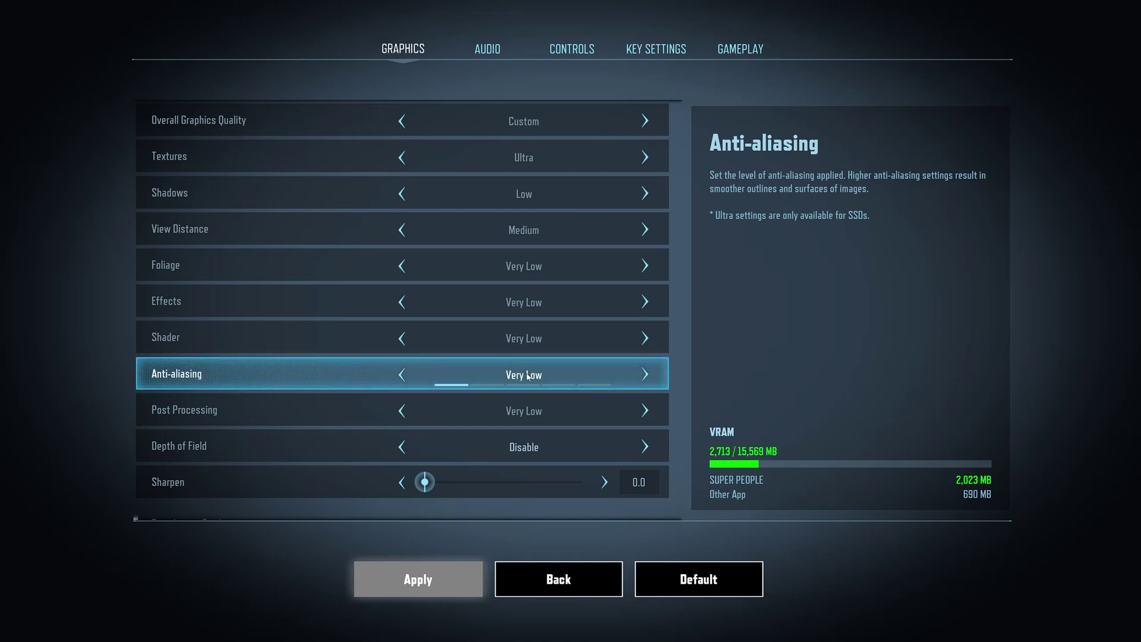
pyautogui.click(645, 374)
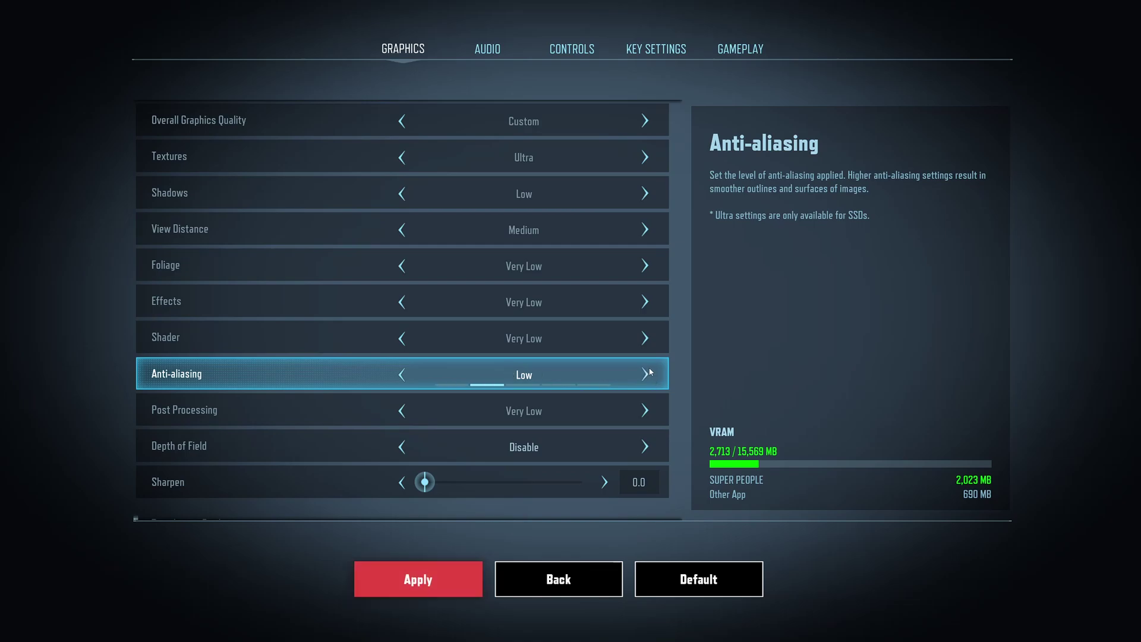
pyautogui.click(645, 374)
pyautogui.click(645, 375)
pyautogui.click(645, 374)
pyautogui.click(403, 381)
pyautogui.click(403, 381)
pyautogui.click(404, 380)
pyautogui.click(404, 380)
pyautogui.click(451, 384)
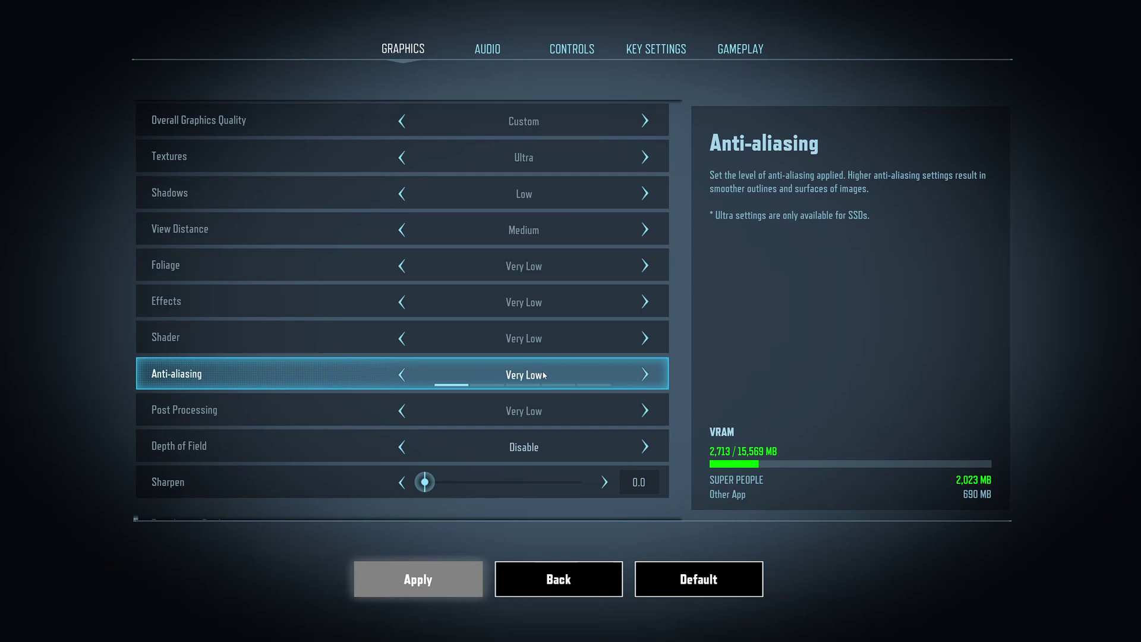
# - Try another AMD FidelityFX SR level and restore Ultra Quality, and raise Sharpen to 2.0 before resetting it to 0.0
pyautogui.scroll(-1, 544, 374)
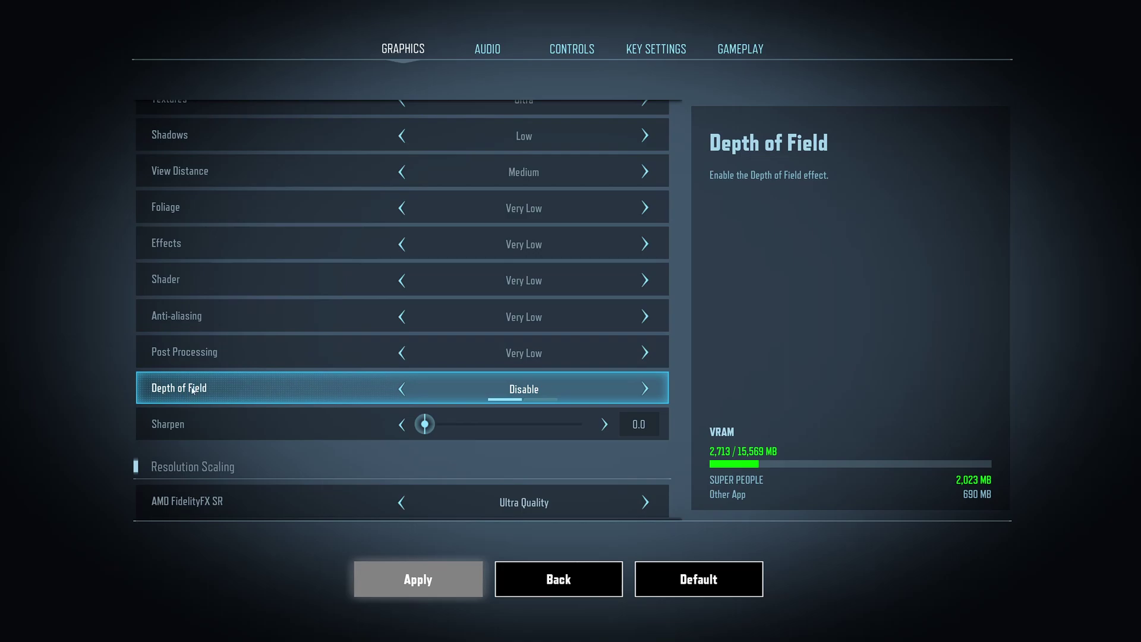
pyautogui.scroll(-1, 327, 392)
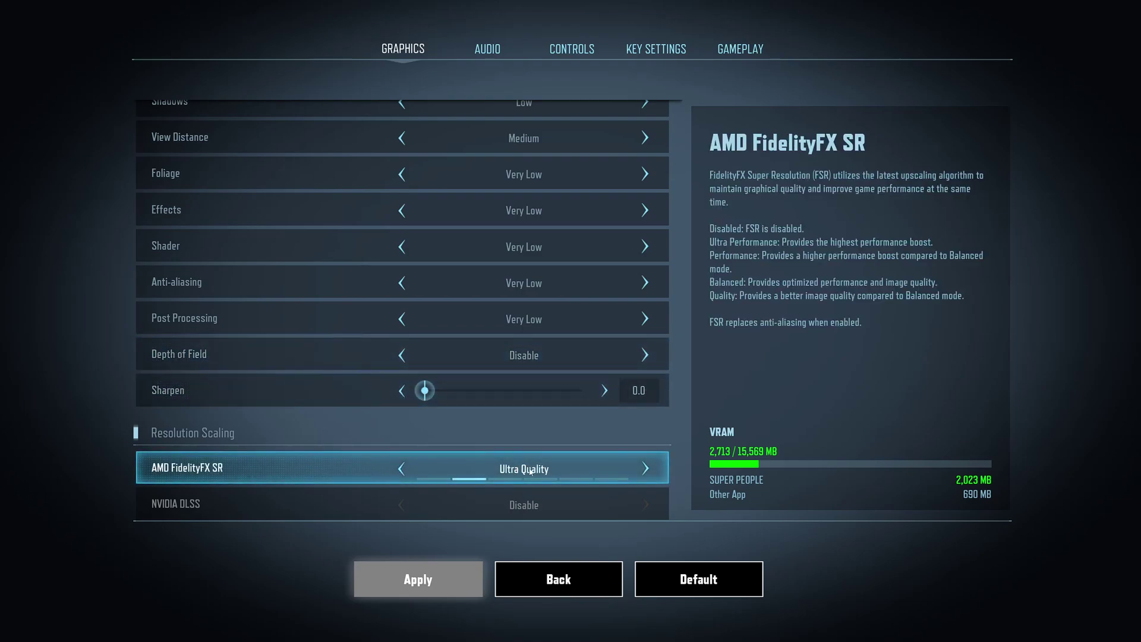
pyautogui.click(644, 469)
pyautogui.click(401, 469)
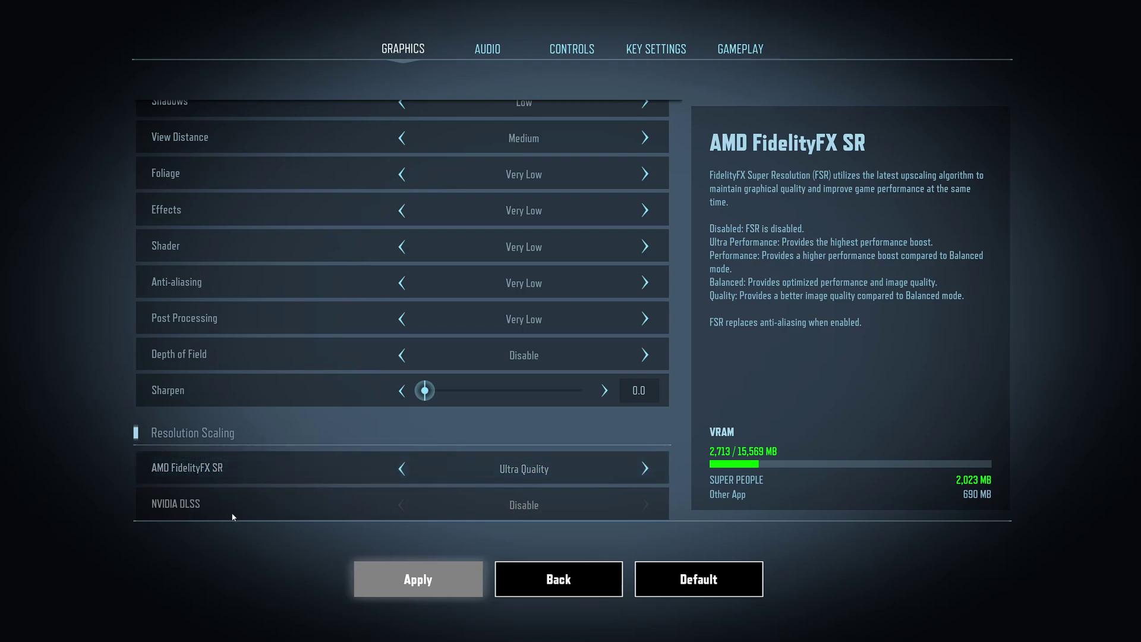
pyautogui.moveTo(515, 386); pyautogui.dragTo(582, 390)
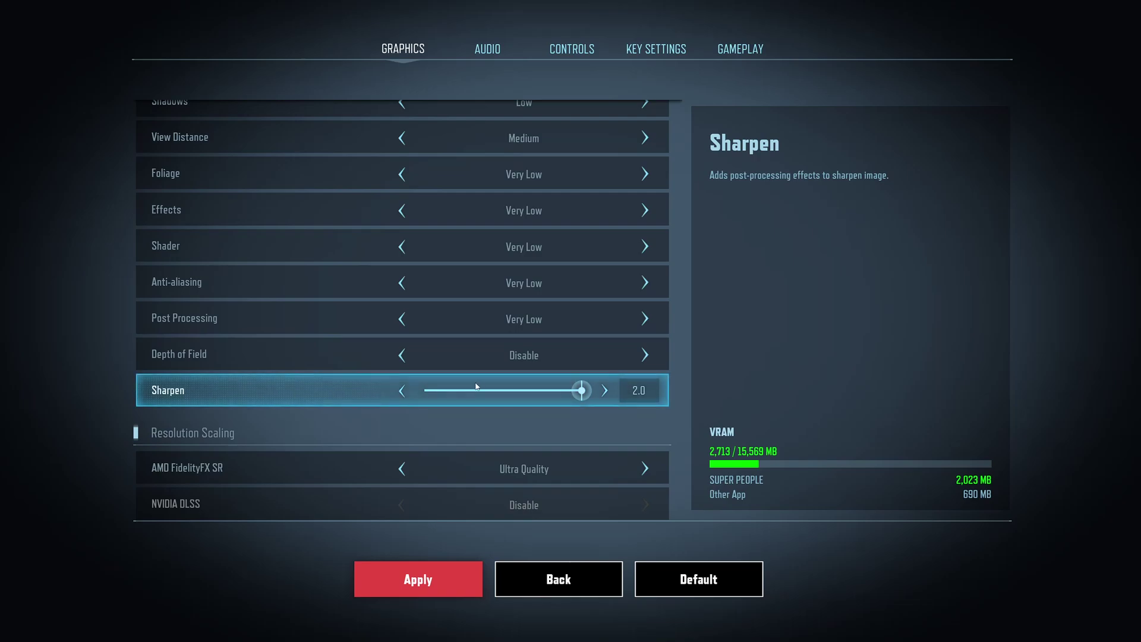
pyautogui.moveTo(582, 391); pyautogui.dragTo(319, 402)
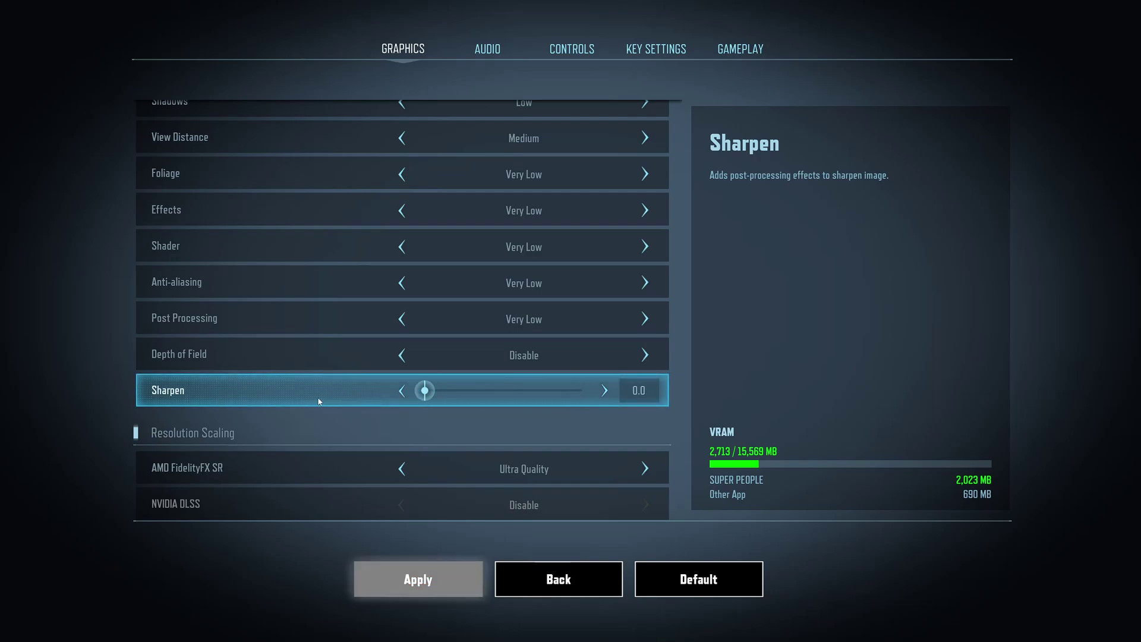